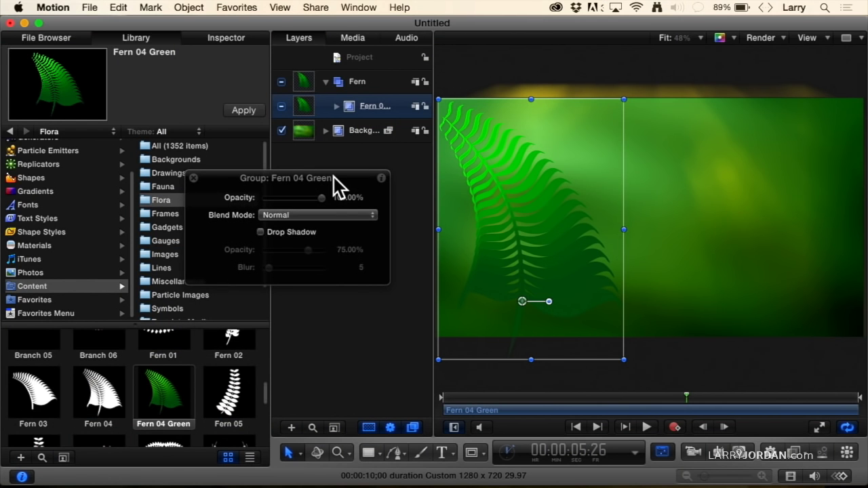
# Set Fern 04 Green's blend mode to Multiply and replay the animation from the start.
pyautogui.click(338, 213)
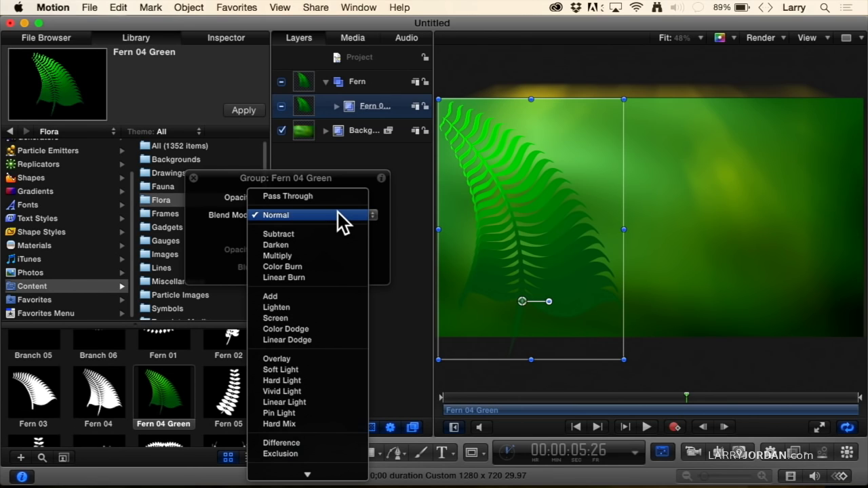
pyautogui.click(317, 256)
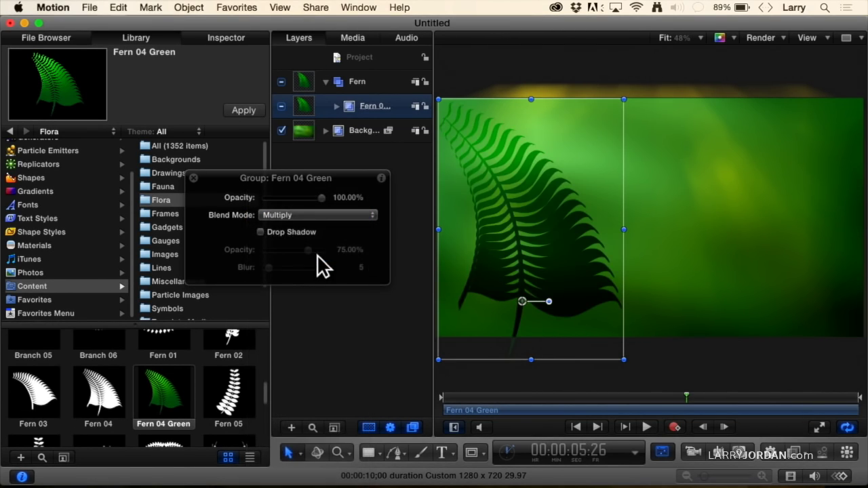
pyautogui.press('space')
pyautogui.click(444, 398)
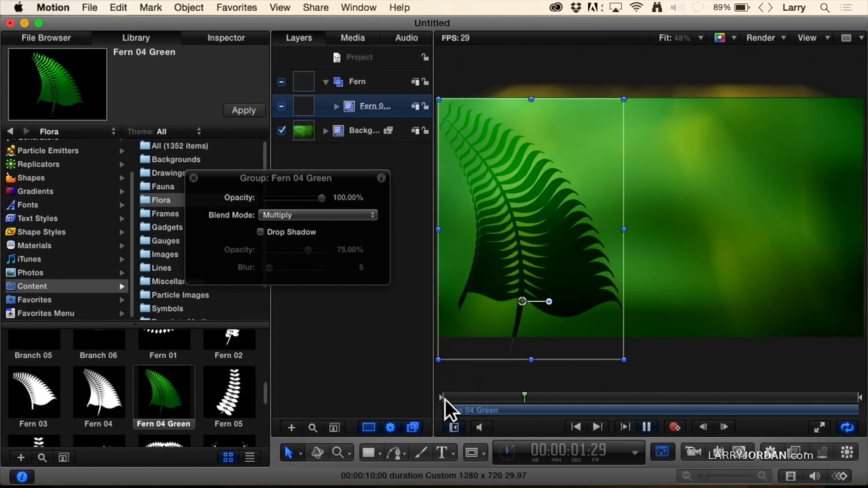
# Switch the fern to Screen blend mode, stop playback, and move the playhead to 00:25.
pyautogui.click(350, 215)
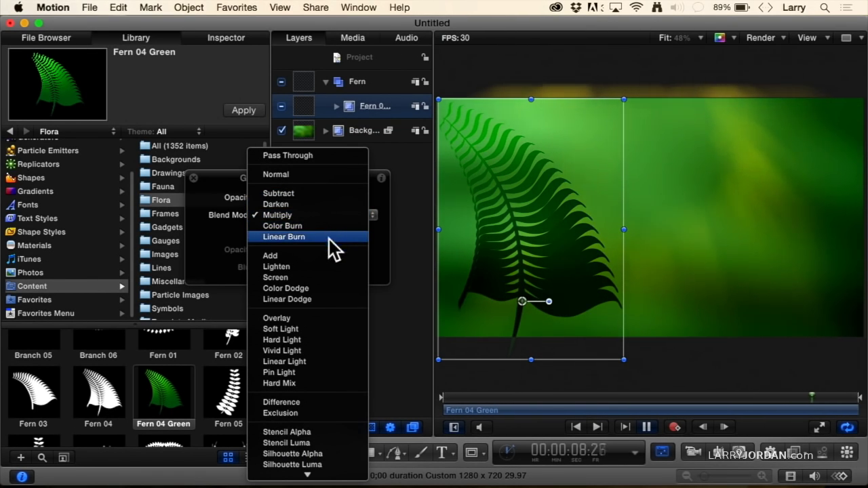
pyautogui.click(329, 278)
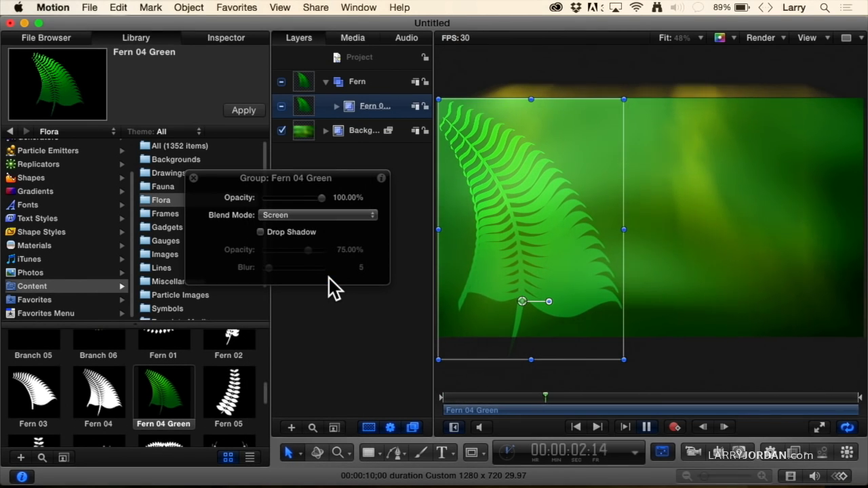
pyautogui.click(448, 396)
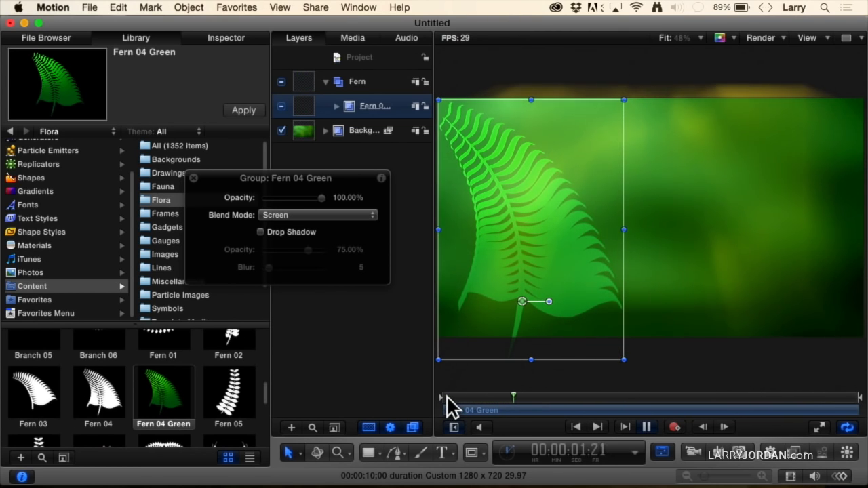
pyautogui.press('space')
pyautogui.moveTo(464, 402); pyautogui.dragTo(477, 397)
# Try the fern in Lighten, then Color Dodge, then Linear Dodge blend modes.
pyautogui.click(354, 213)
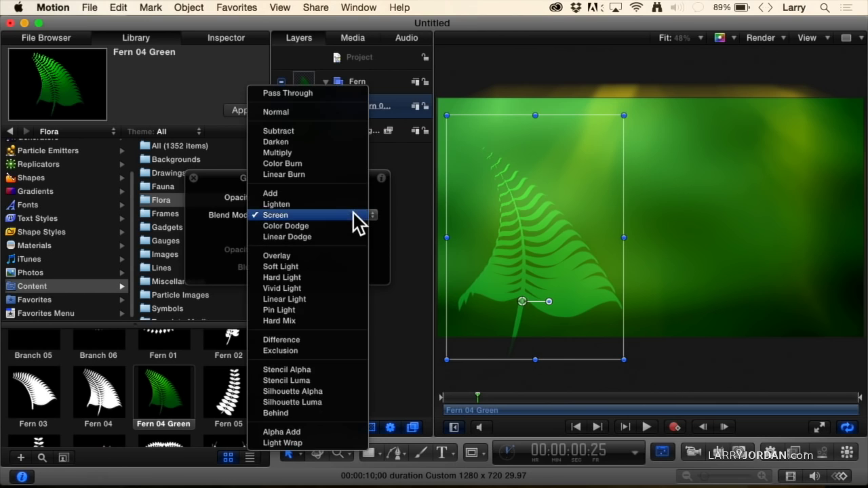
pyautogui.click(338, 203)
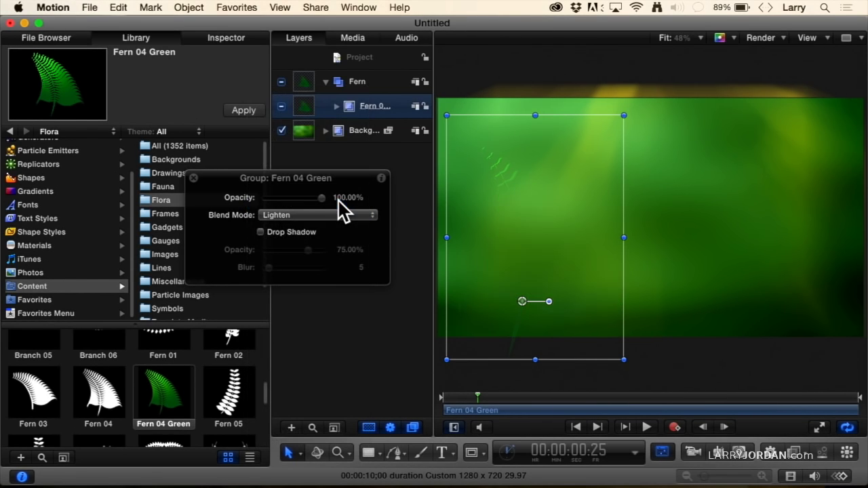
pyautogui.click(327, 215)
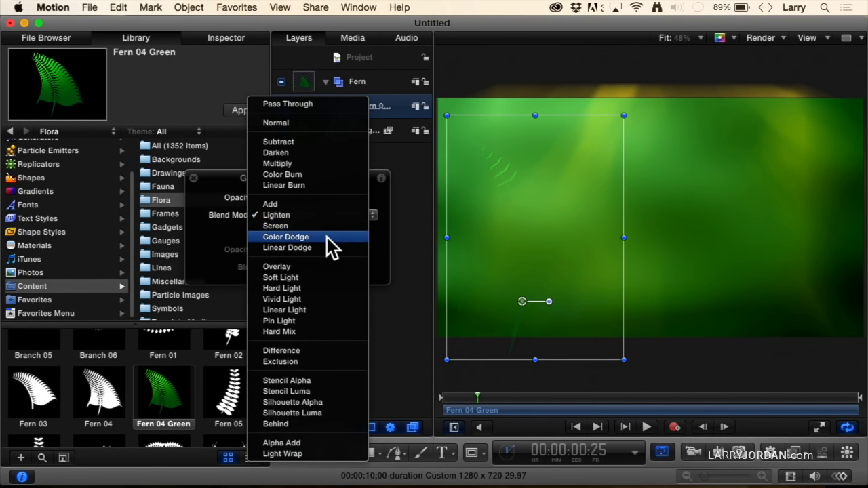
pyautogui.click(327, 237)
pyautogui.click(323, 214)
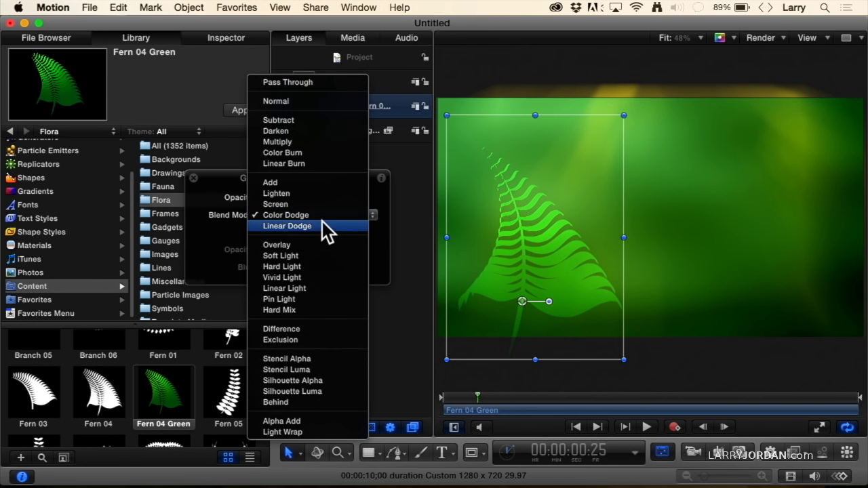
pyautogui.click(322, 225)
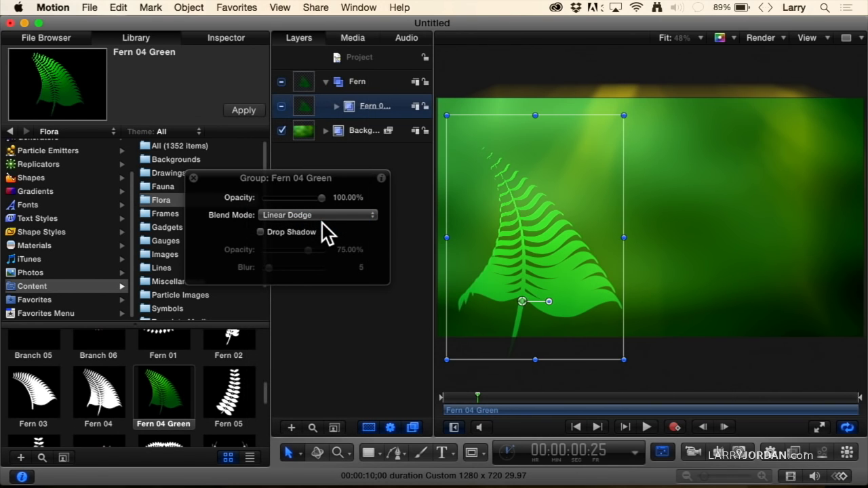
# Compare the fern in Multiply, then return its blend mode to Screen.
pyautogui.click(322, 217)
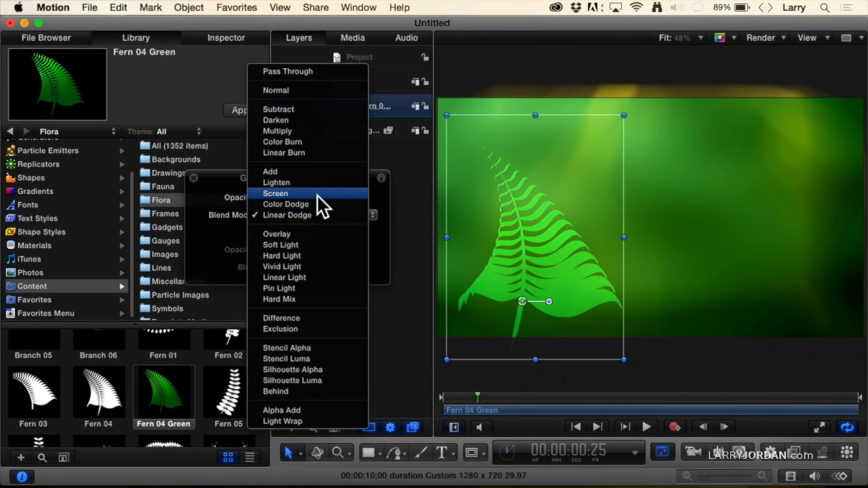
pyautogui.click(313, 130)
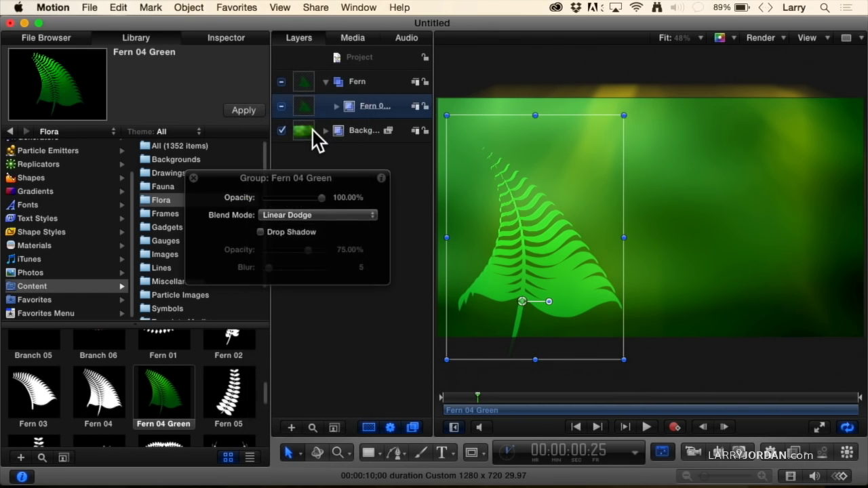
pyautogui.click(299, 215)
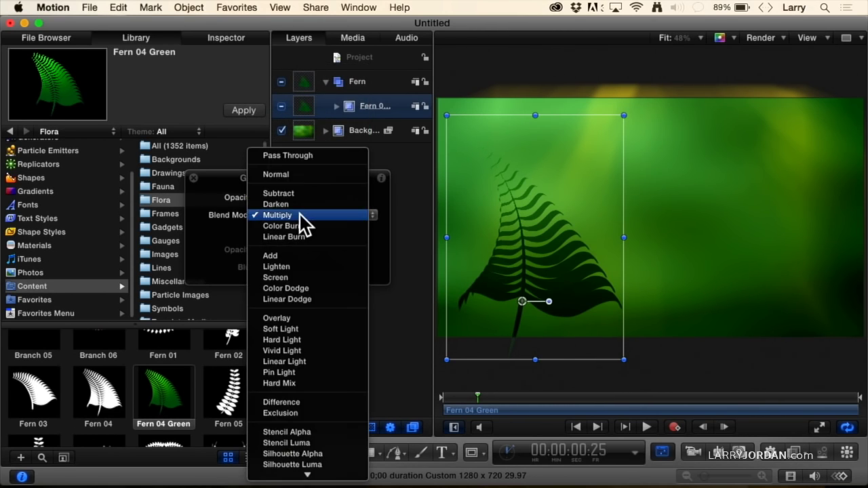
pyautogui.click(309, 277)
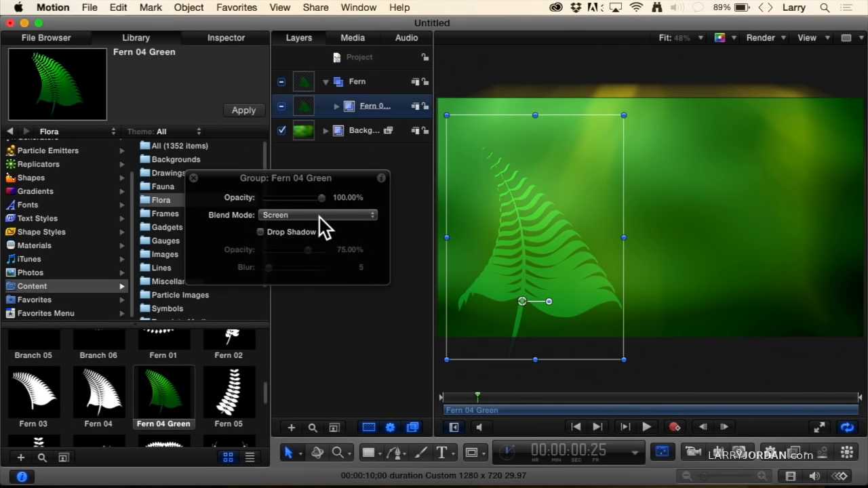
pyautogui.click(320, 217)
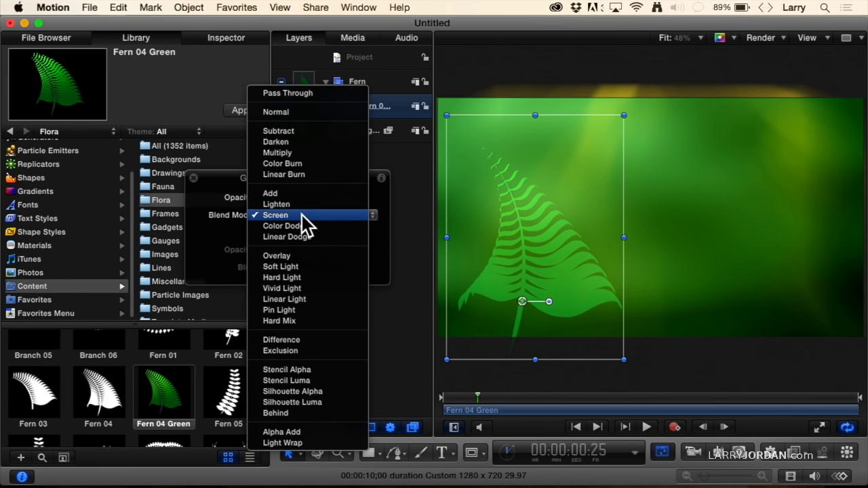
# Try Overlay on the fern, then set its blend mode to Soft Light.
pyautogui.click(302, 256)
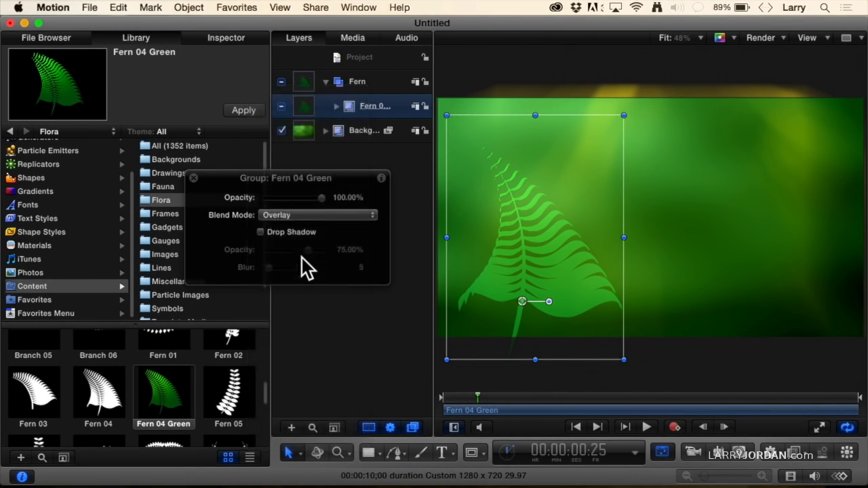
pyautogui.click(317, 216)
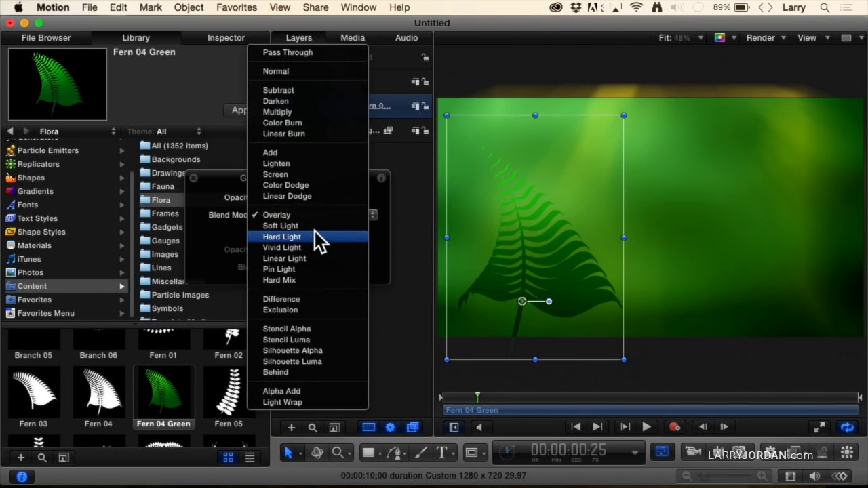
pyautogui.click(315, 228)
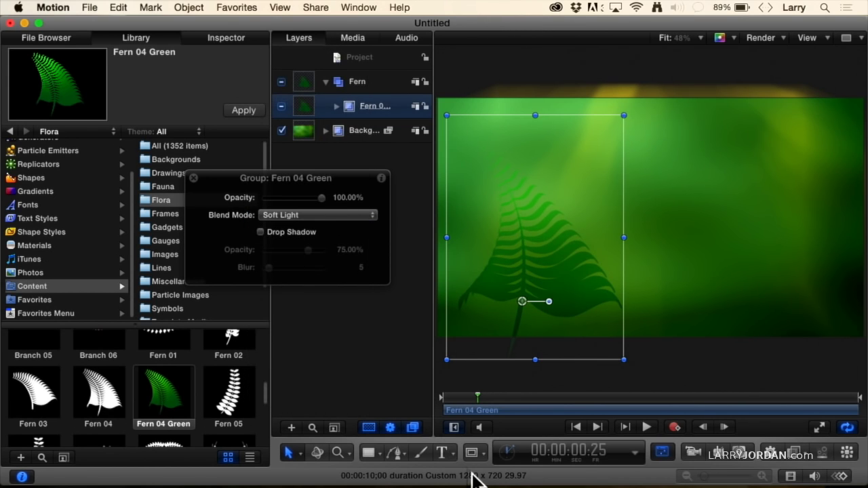
# Play the animation and stop it at the two-second mark.
pyautogui.press('space')
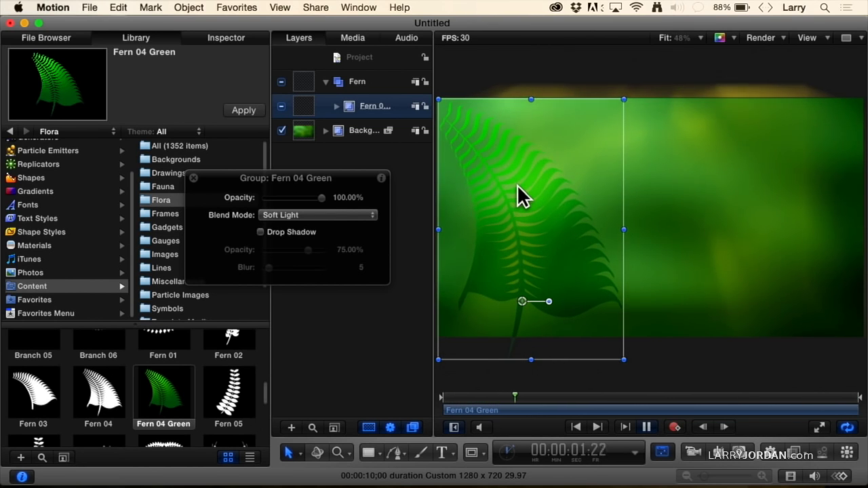
pyautogui.press('space')
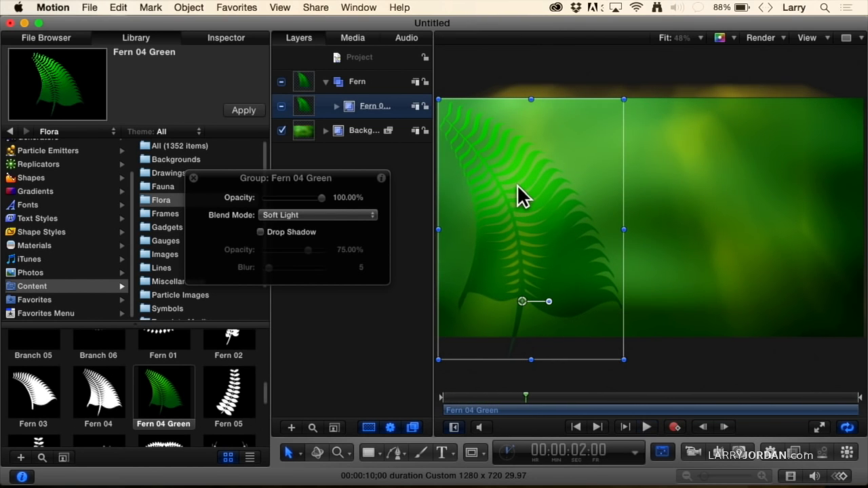
pyautogui.click(337, 216)
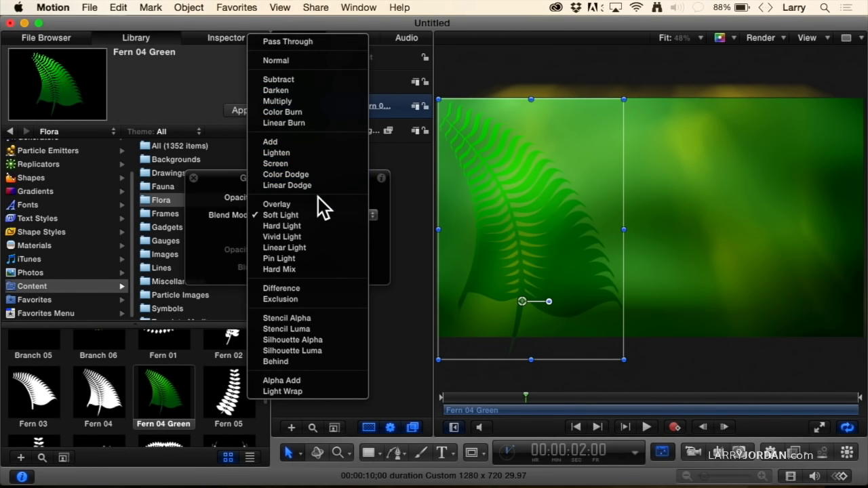
# Cycle the fern through Difference, Subtract and Exclusion, ending on Difference.
pyautogui.click(304, 290)
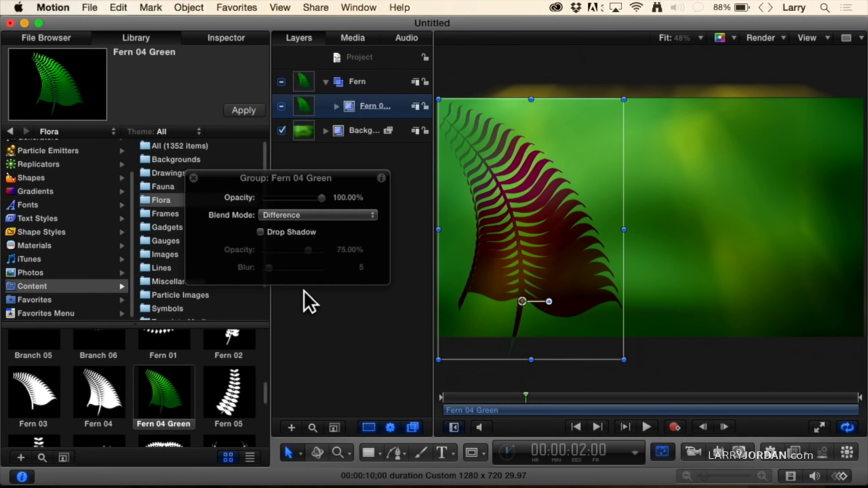
pyautogui.click(309, 215)
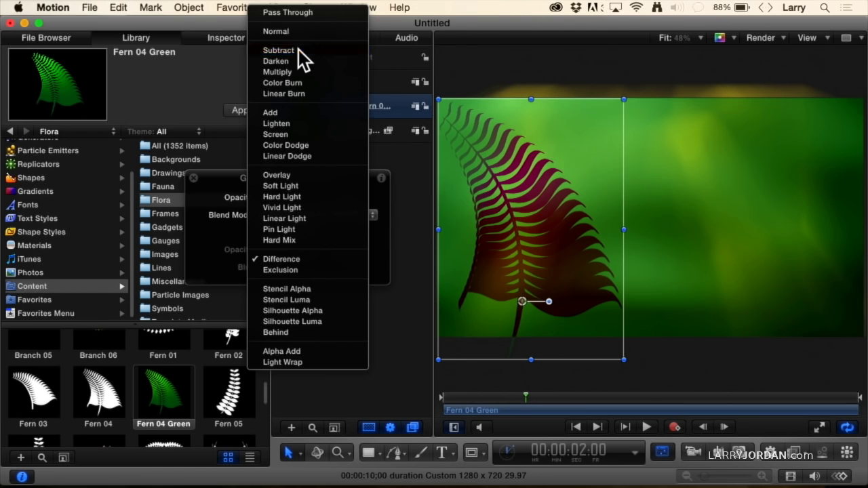
pyautogui.click(298, 49)
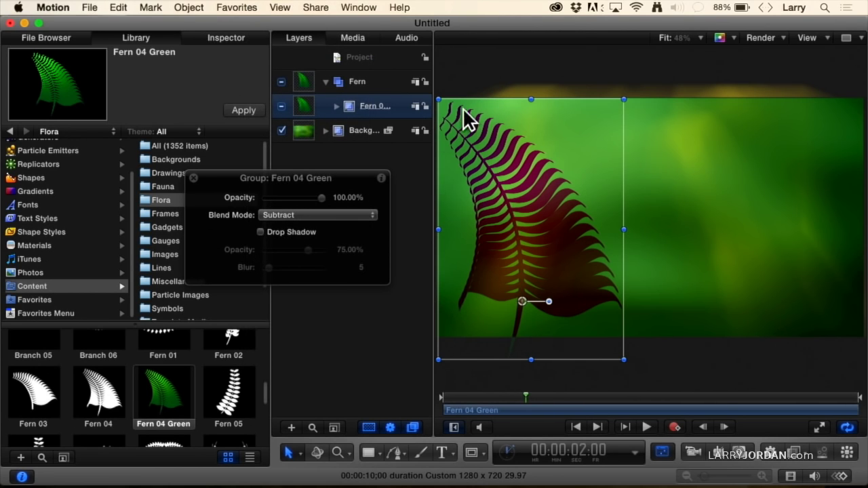
pyautogui.click(346, 218)
pyautogui.click(303, 432)
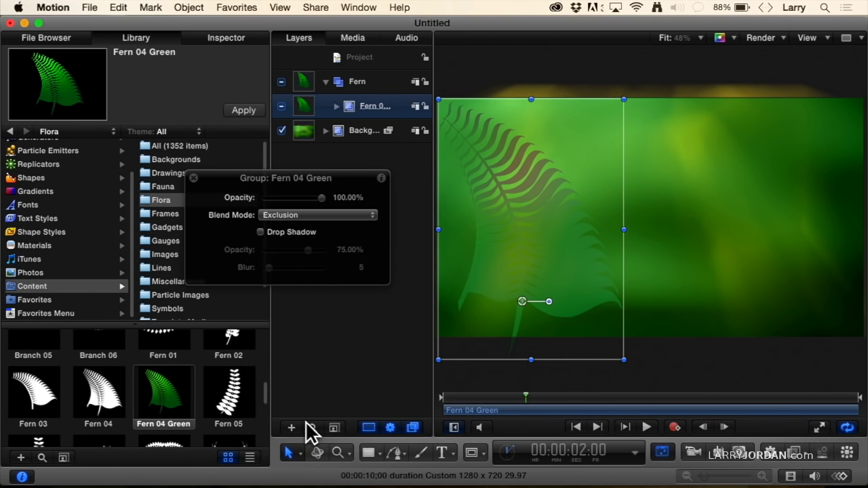
pyautogui.click(316, 214)
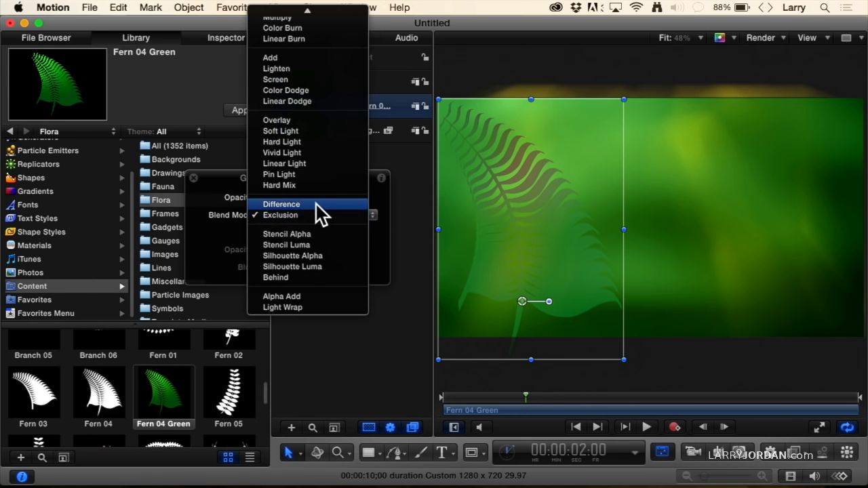
pyautogui.click(316, 204)
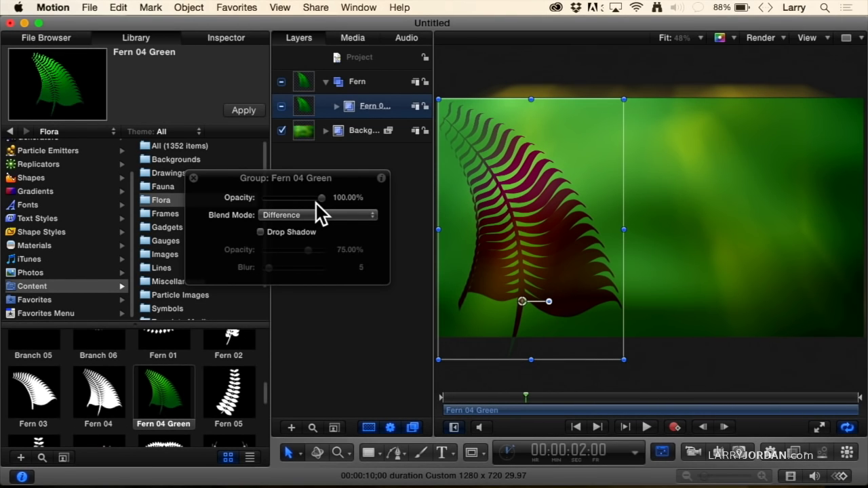
# Compare Subtract and Overlay on the fern, finishing with Soft Light blend mode.
pyautogui.click(314, 215)
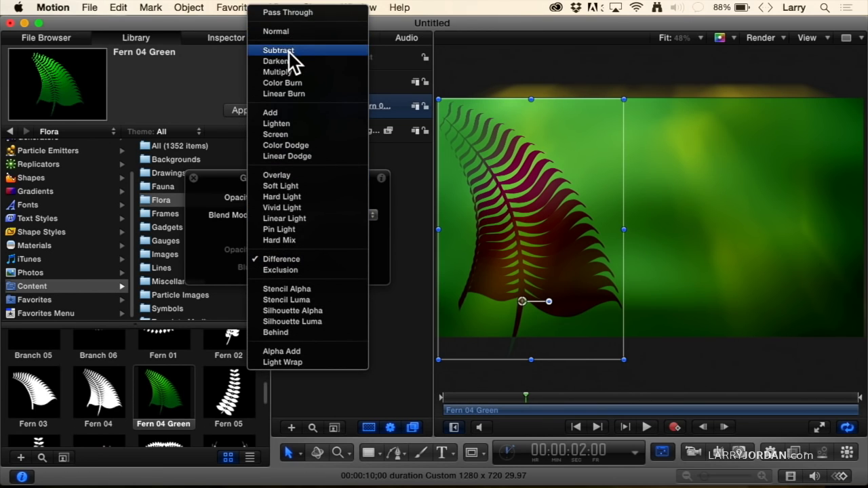
pyautogui.click(289, 52)
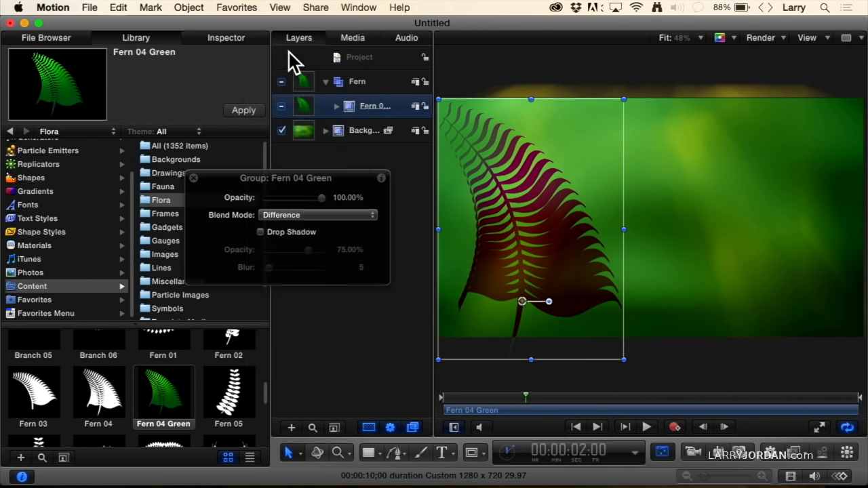
pyautogui.click(329, 214)
pyautogui.moveTo(331, 475)
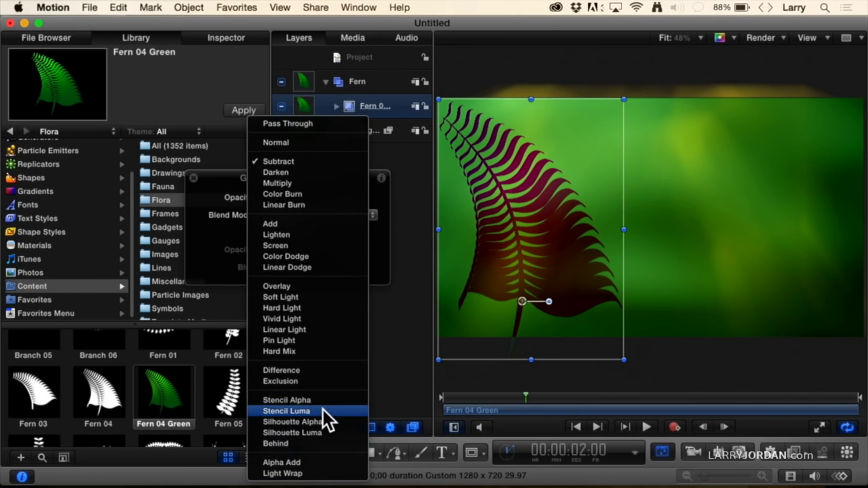
pyautogui.click(327, 285)
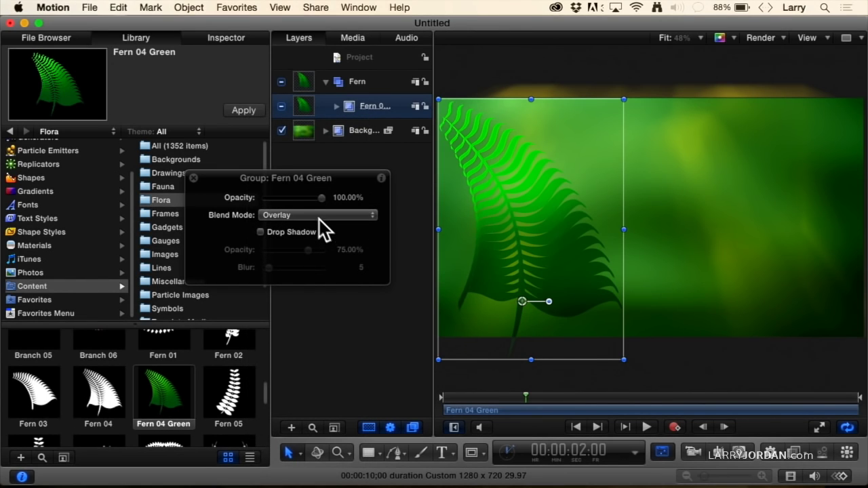
pyautogui.click(319, 216)
pyautogui.click(318, 228)
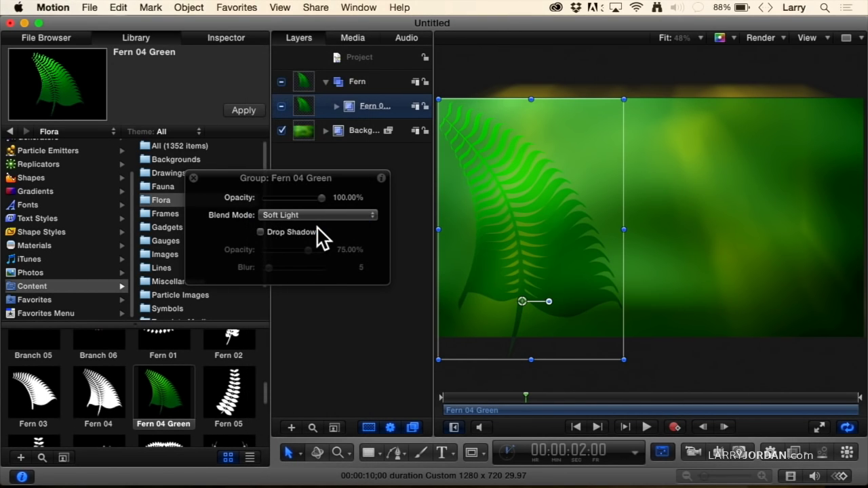
# Replay the Soft Light fern animation from the beginning of the timeline.
pyautogui.press('space')
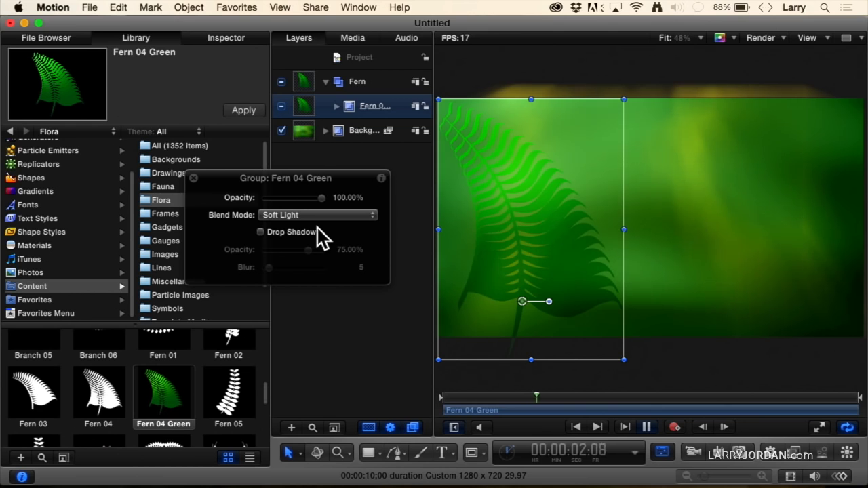
pyautogui.click(449, 398)
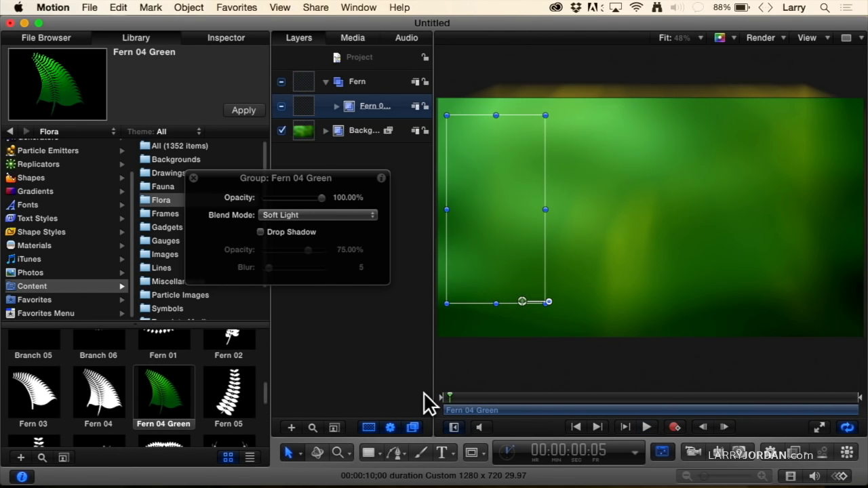
pyautogui.press('space')
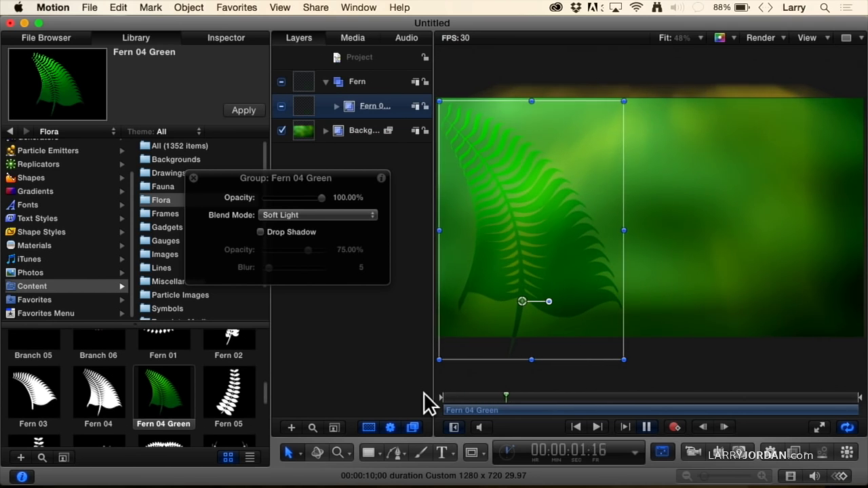